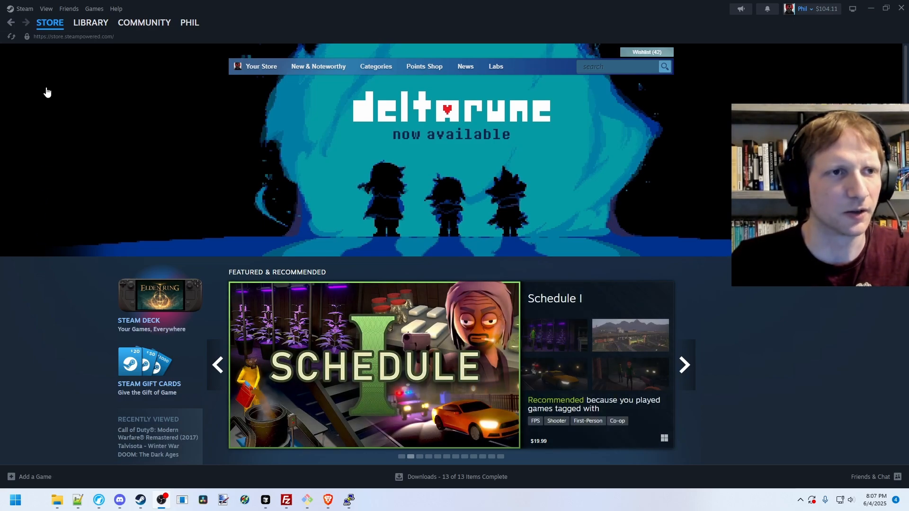
- Open the Steam settings and review all Game Recording options, from recording mode and shortcuts to video and audio, and close the settings
{"action": "left_click", "coordinate": [24, 9]}
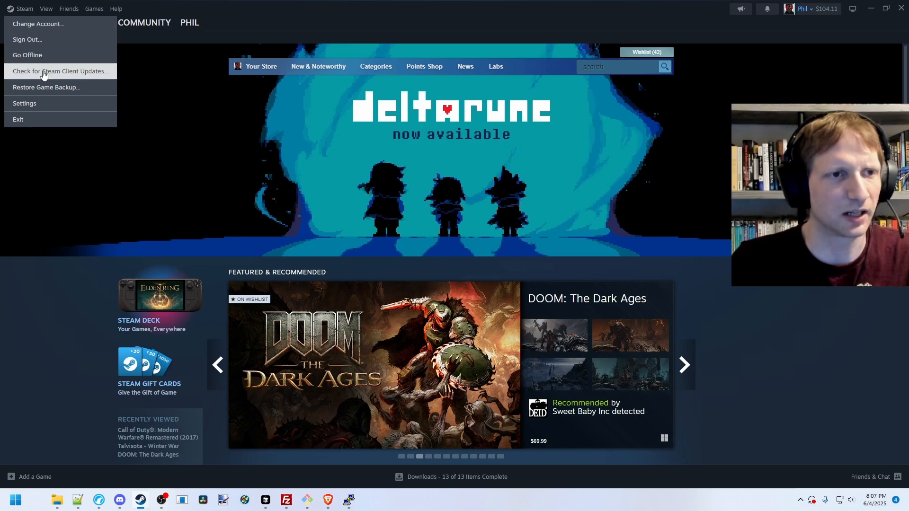
{"action": "left_click", "coordinate": [28, 103]}
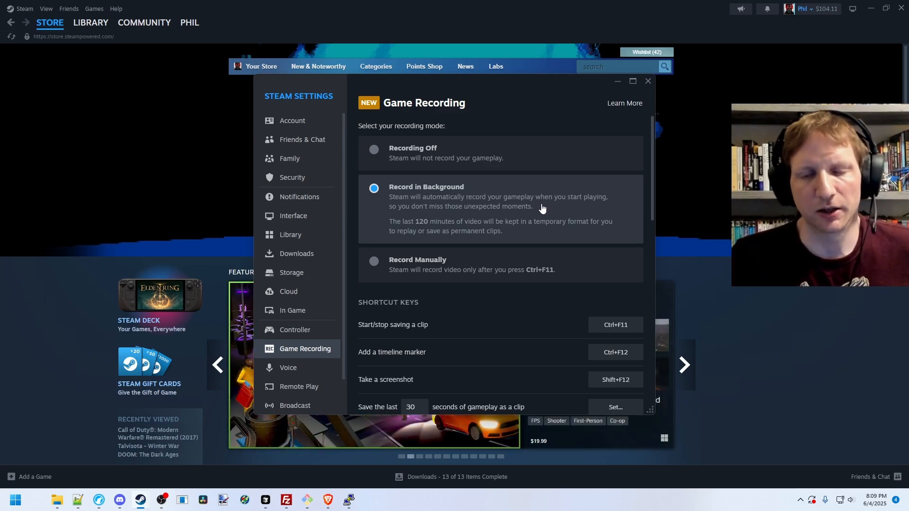
{"action": "scroll", "coordinate": [545, 209], "scroll_direction": "down", "scroll_amount": 3}
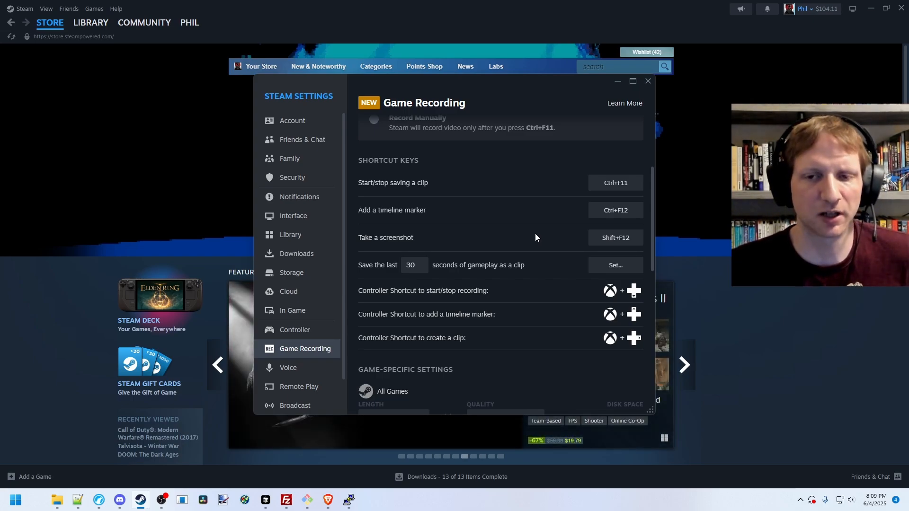
{"action": "scroll", "coordinate": [535, 237], "scroll_direction": "down", "scroll_amount": 4}
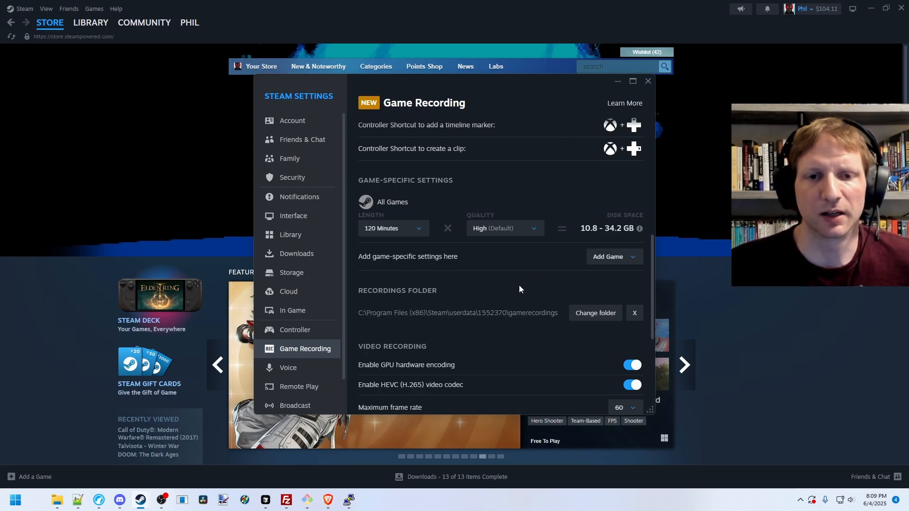
{"action": "scroll", "coordinate": [519, 285], "scroll_direction": "down", "scroll_amount": 1}
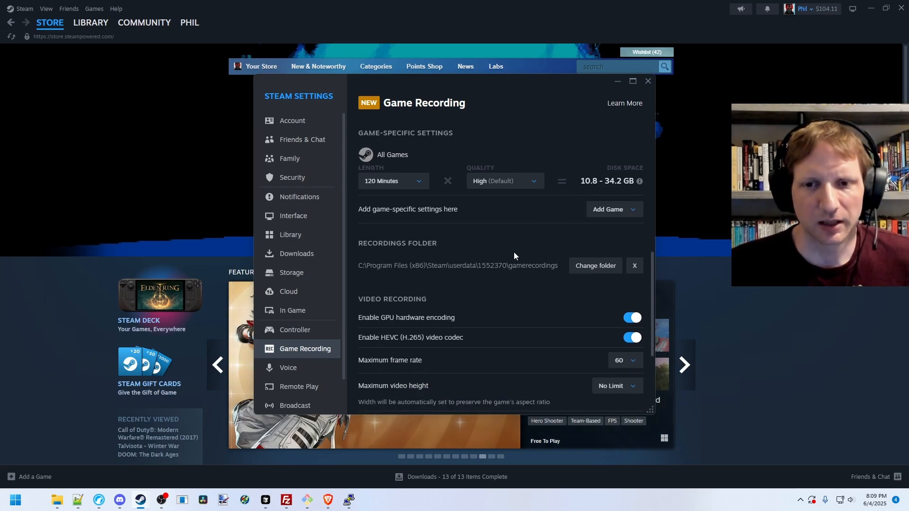
{"action": "scroll", "coordinate": [510, 242], "scroll_direction": "down", "scroll_amount": 1}
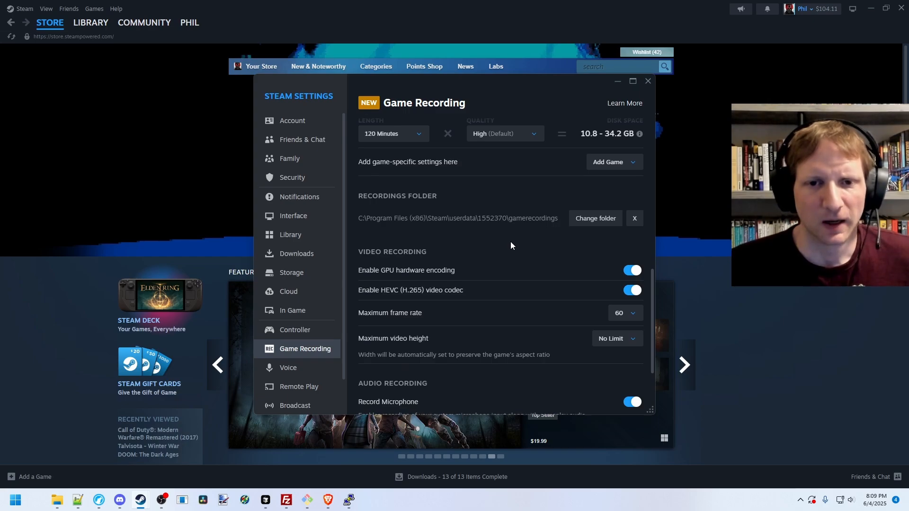
{"action": "scroll", "coordinate": [510, 242], "scroll_direction": "down", "scroll_amount": 1}
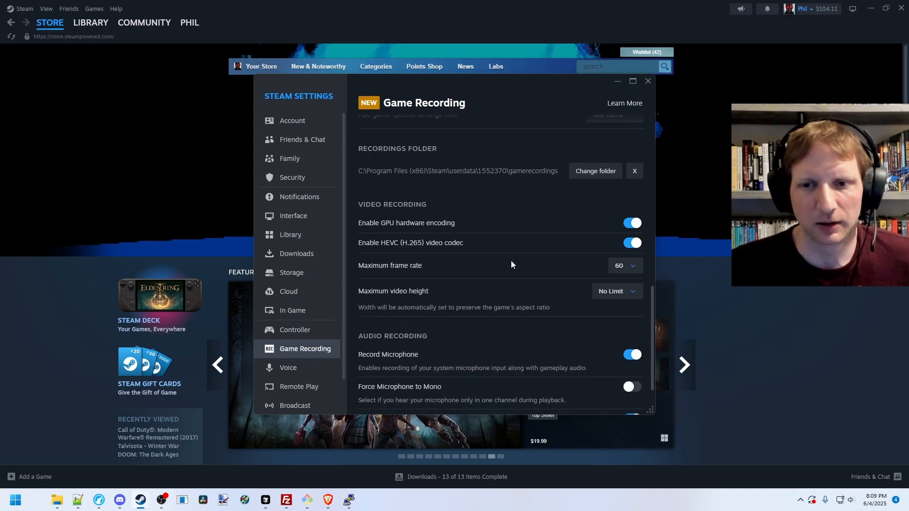
{"action": "scroll", "coordinate": [511, 261], "scroll_direction": "down", "scroll_amount": 1}
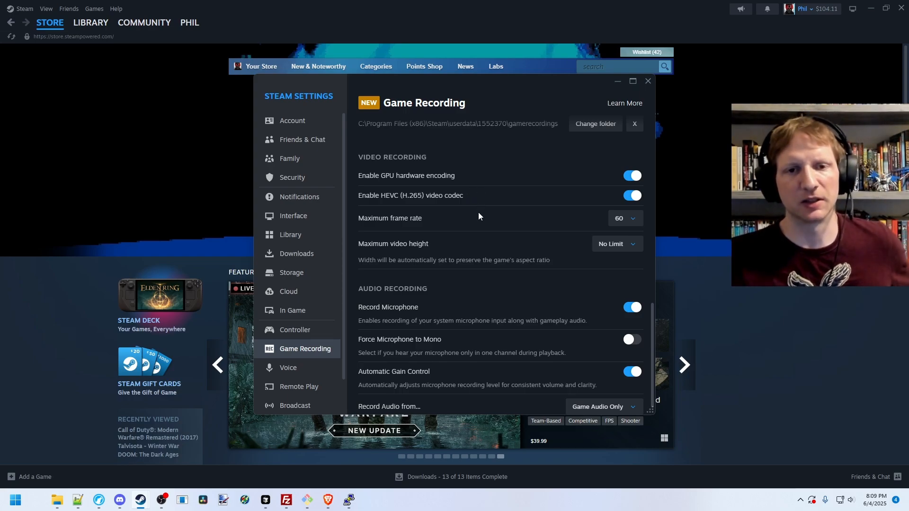
{"action": "scroll", "coordinate": [477, 215], "scroll_direction": "down", "scroll_amount": 1}
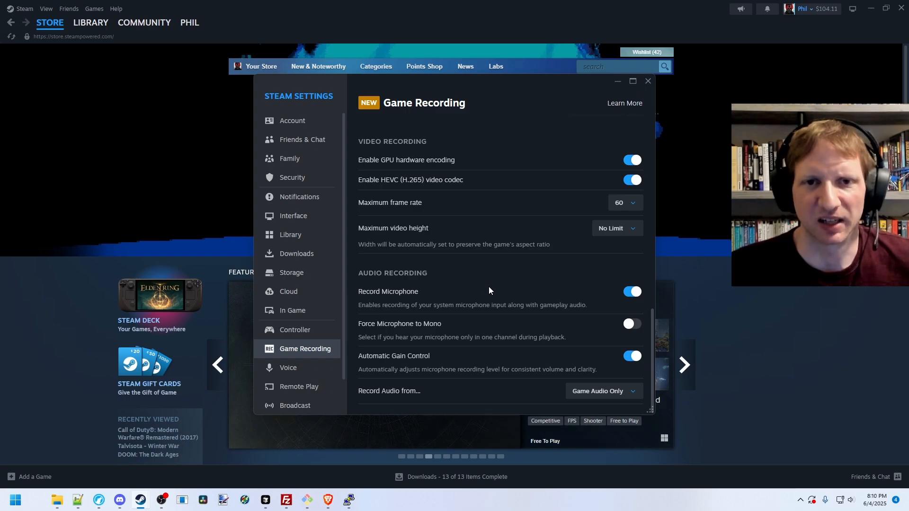
{"action": "scroll", "coordinate": [491, 290], "scroll_direction": "up", "scroll_amount": 10}
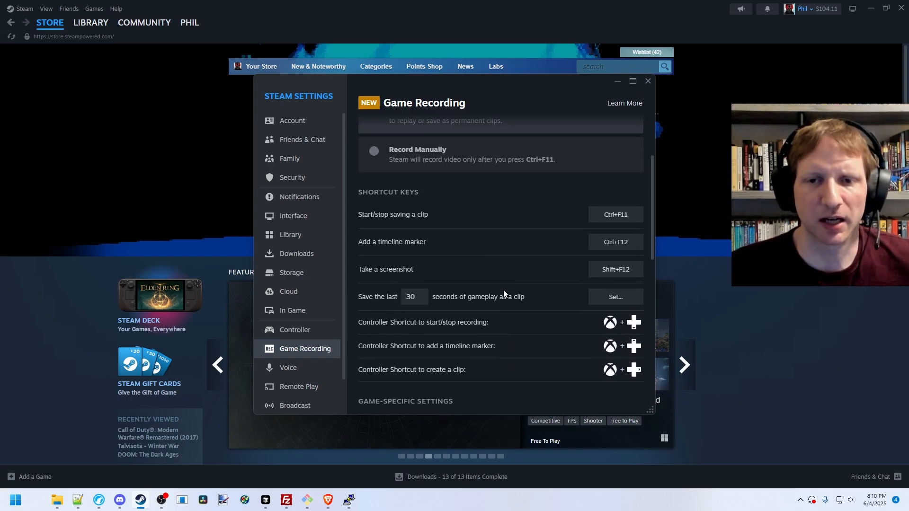
{"action": "scroll", "coordinate": [504, 294], "scroll_direction": "up", "scroll_amount": 3}
{"action": "left_click", "coordinate": [649, 82]}
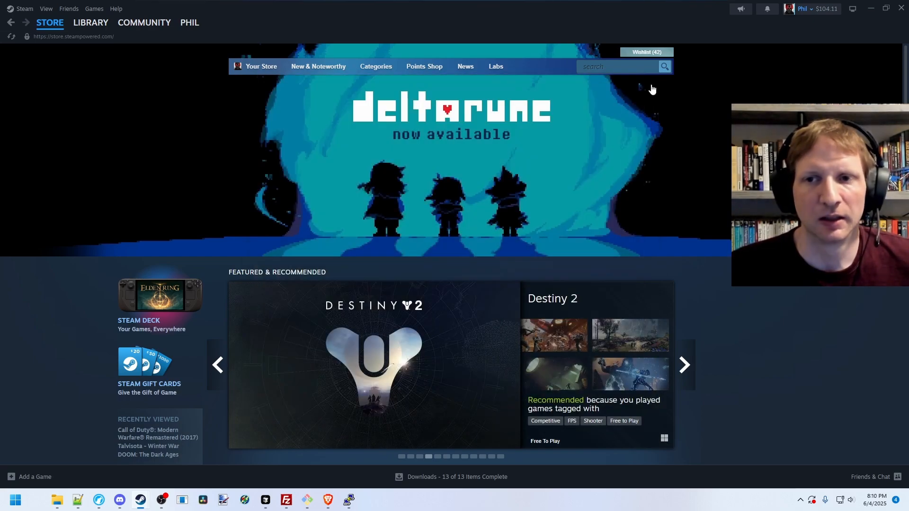
- Open the Counter-Strike 2 background recording from Recordings & Screenshots and pause its playback
{"action": "left_click", "coordinate": [47, 9]}
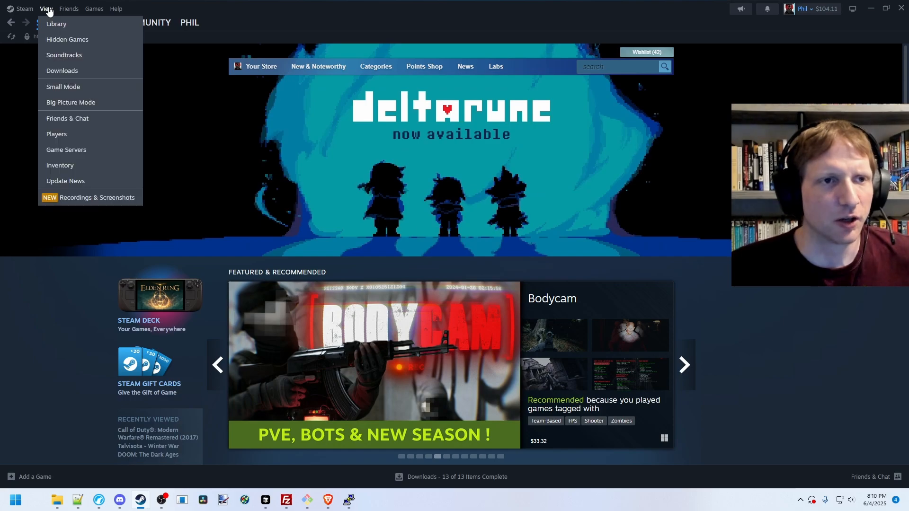
{"action": "left_click", "coordinate": [116, 199]}
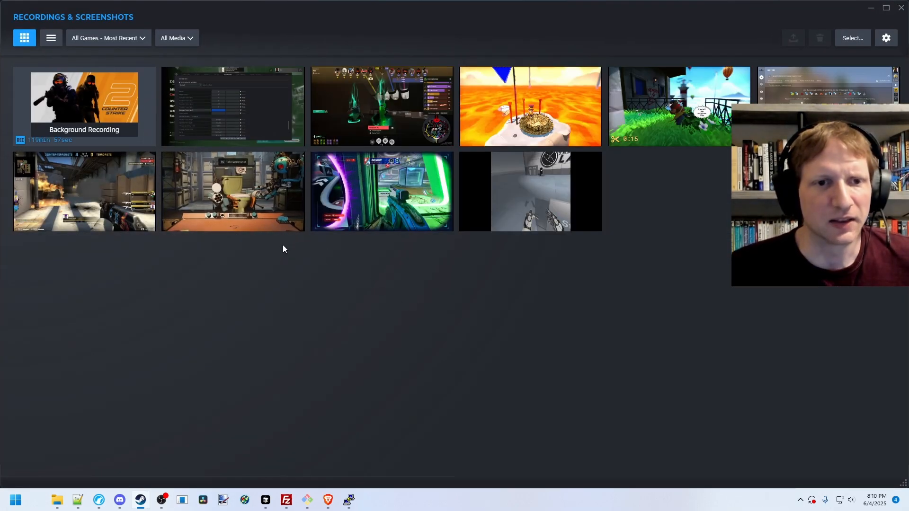
{"action": "left_click", "coordinate": [105, 115]}
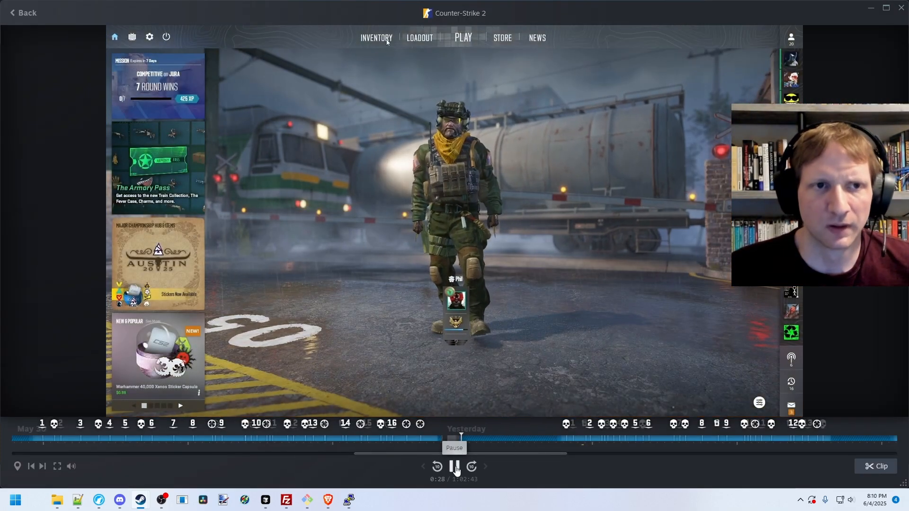
{"action": "left_click", "coordinate": [456, 469]}
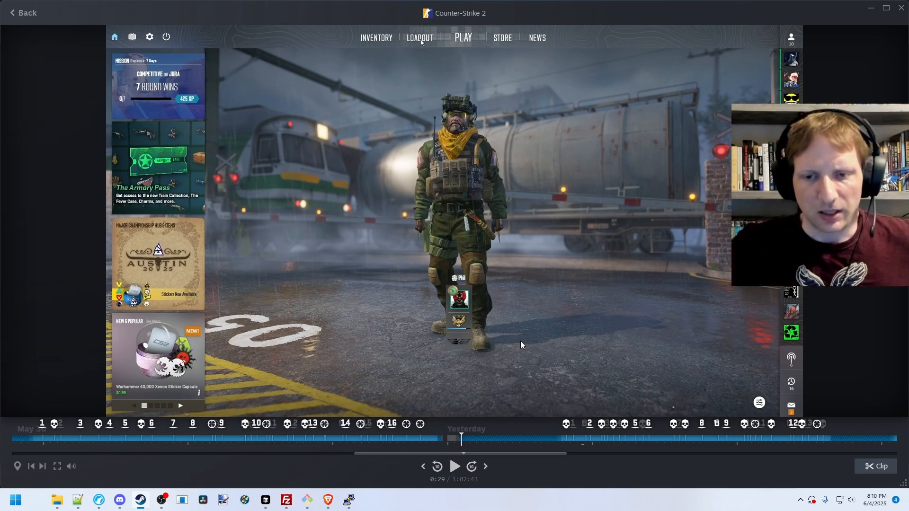
- Move the recording's playhead to the start of round 9 at about 59:01 and start a clip there
{"action": "mouse_move", "coordinate": [628, 430]}
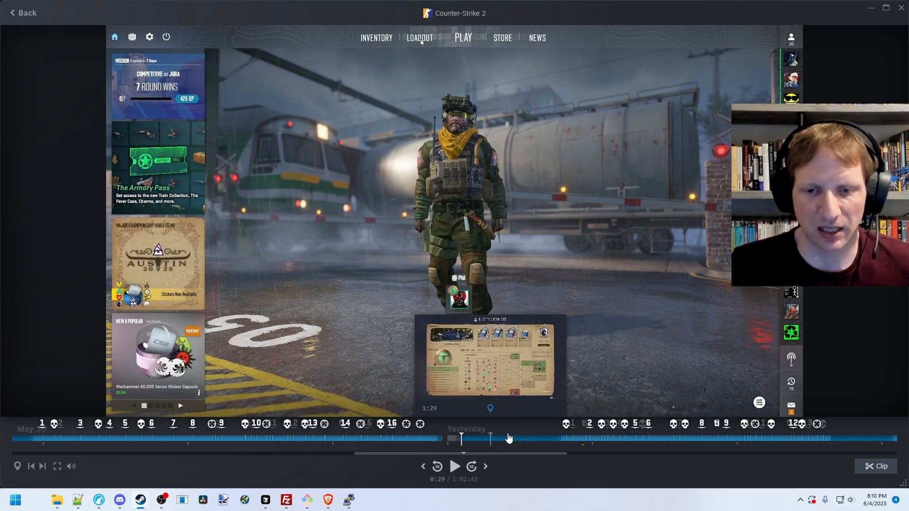
{"action": "left_click_drag", "start_coordinate": [539, 454], "coordinate": [882, 452]}
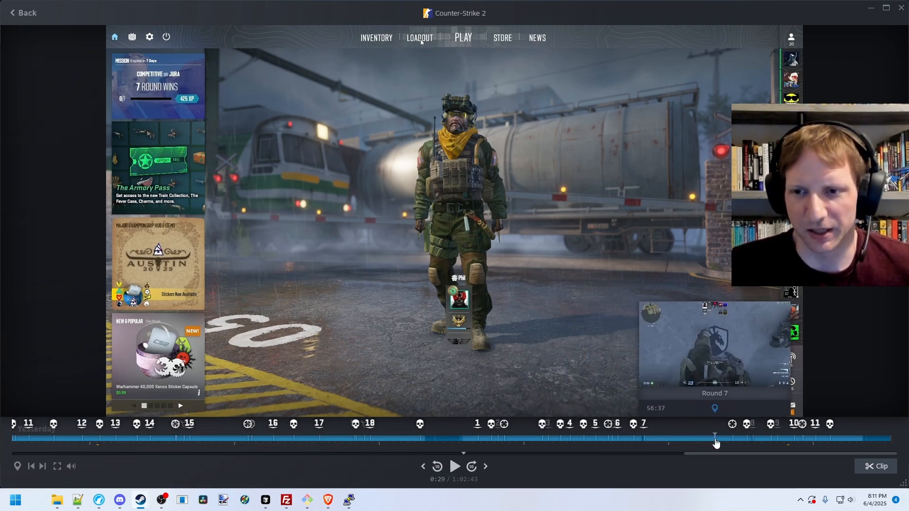
{"action": "left_click", "coordinate": [785, 441]}
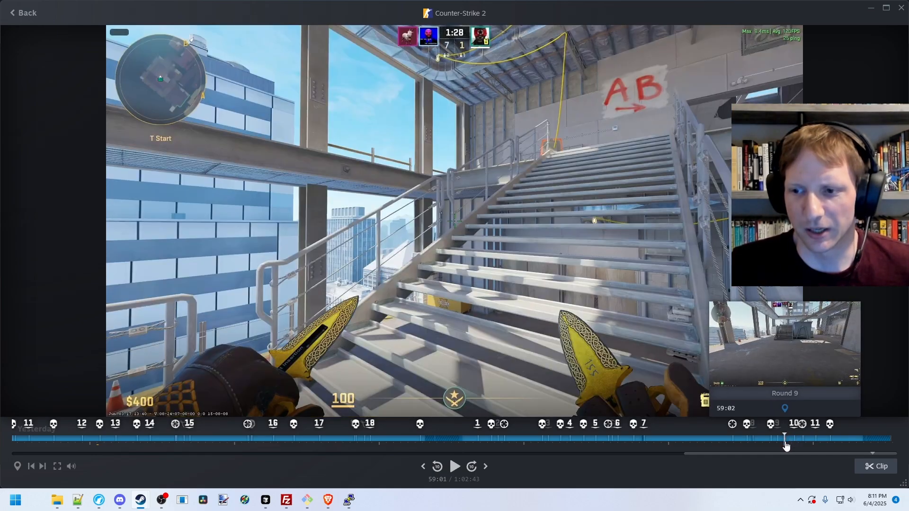
{"action": "left_click", "coordinate": [867, 468]}
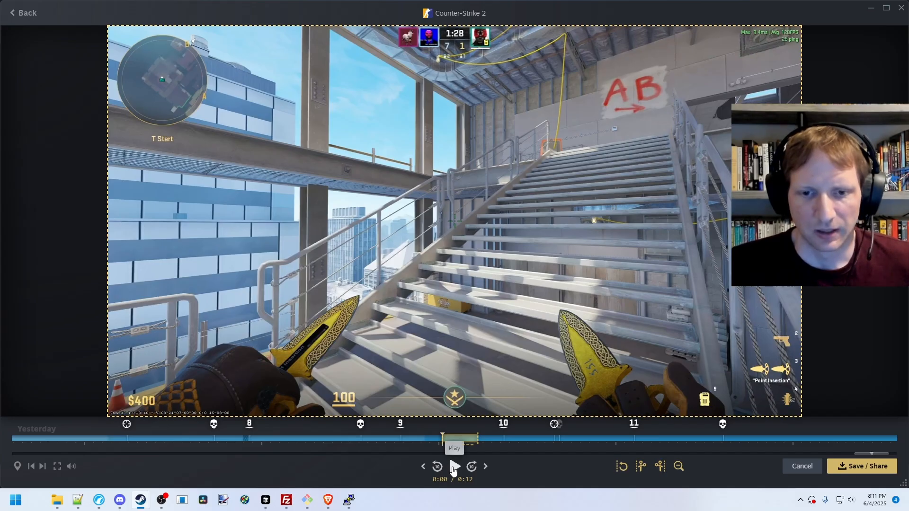
- Preview the clip's footage and set the clip's end at about 59:16, on the round 9 win screen
{"action": "left_click", "coordinate": [453, 468]}
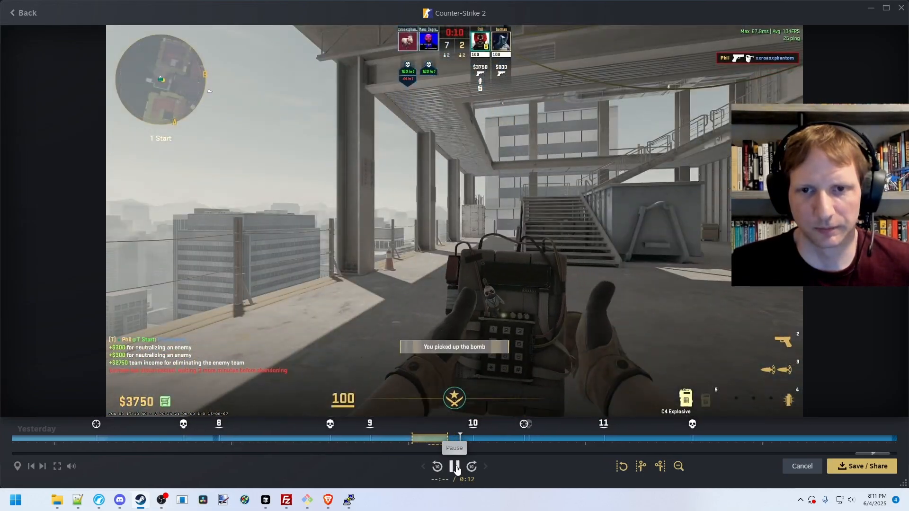
{"action": "left_click", "coordinate": [454, 467]}
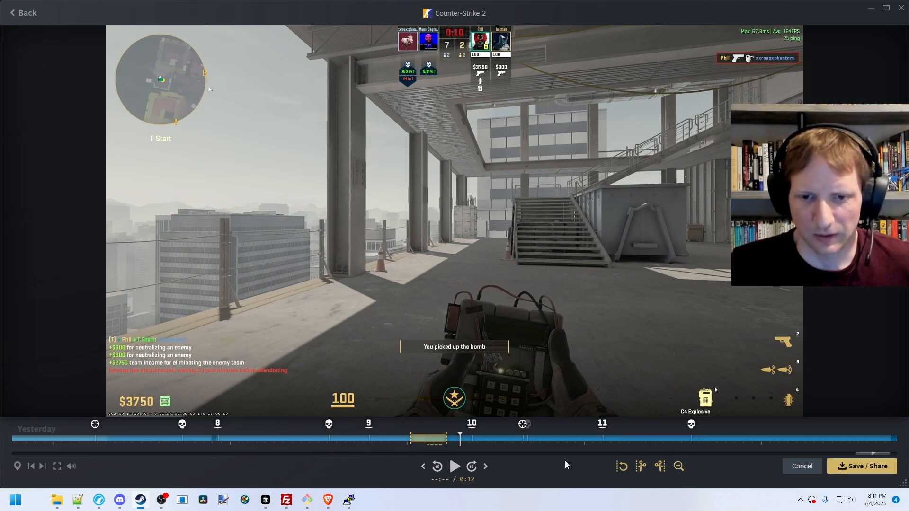
{"action": "left_click", "coordinate": [457, 439]}
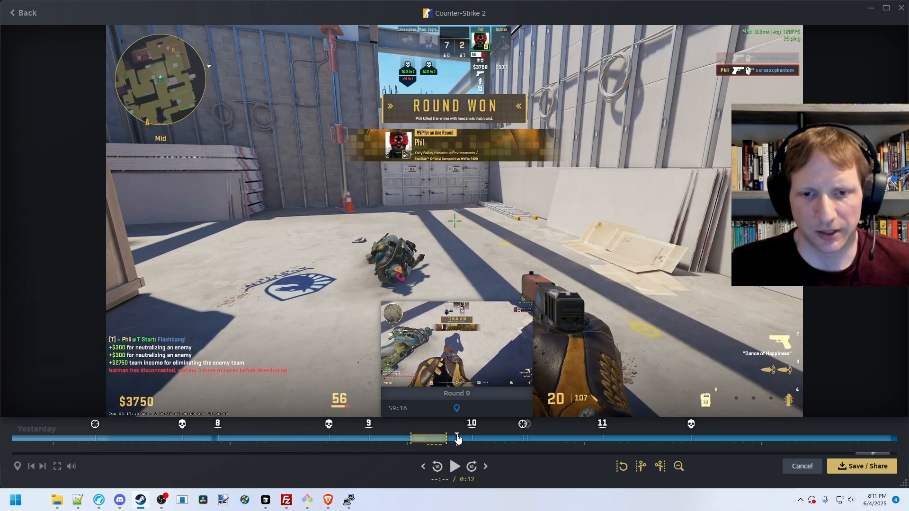
{"action": "left_click", "coordinate": [664, 471]}
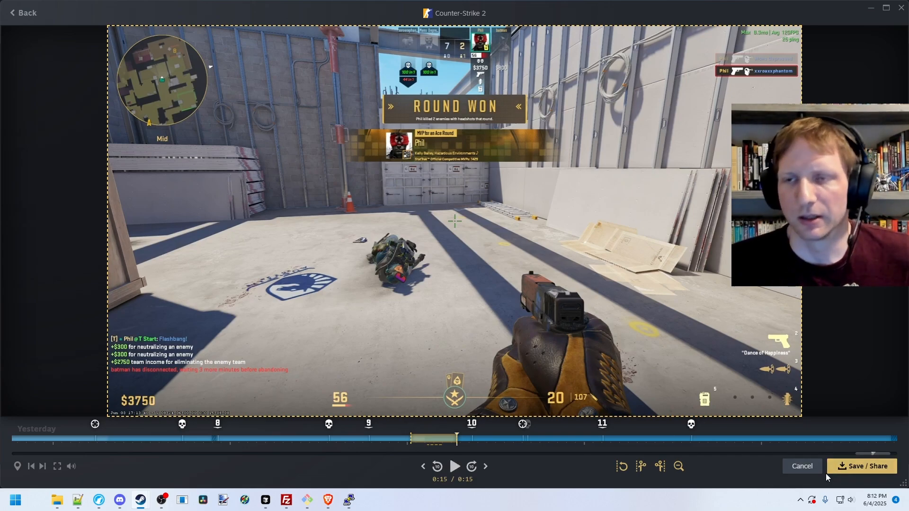
- Export the clip as a video file, play the exported file from the Videos folder, and close the media player
{"action": "left_click", "coordinate": [841, 470]}
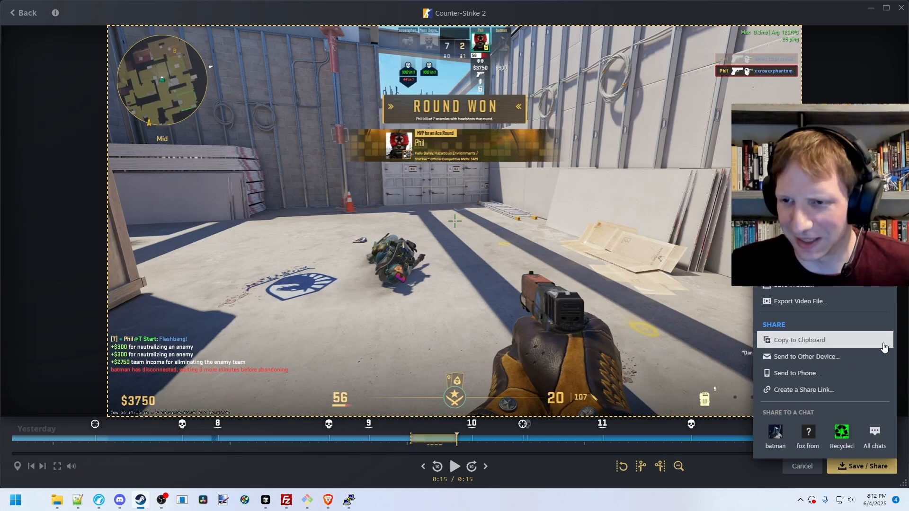
{"action": "left_click", "coordinate": [829, 308]}
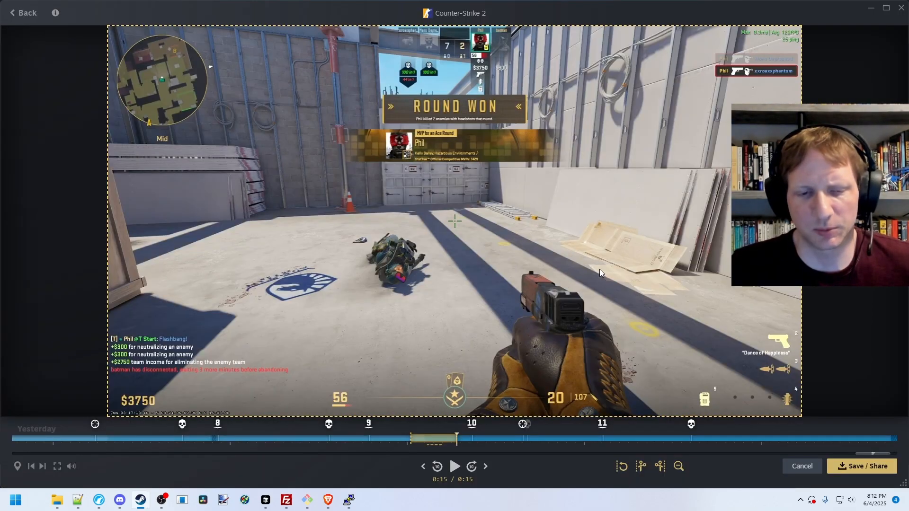
{"action": "mouse_move", "coordinate": [61, 507]}
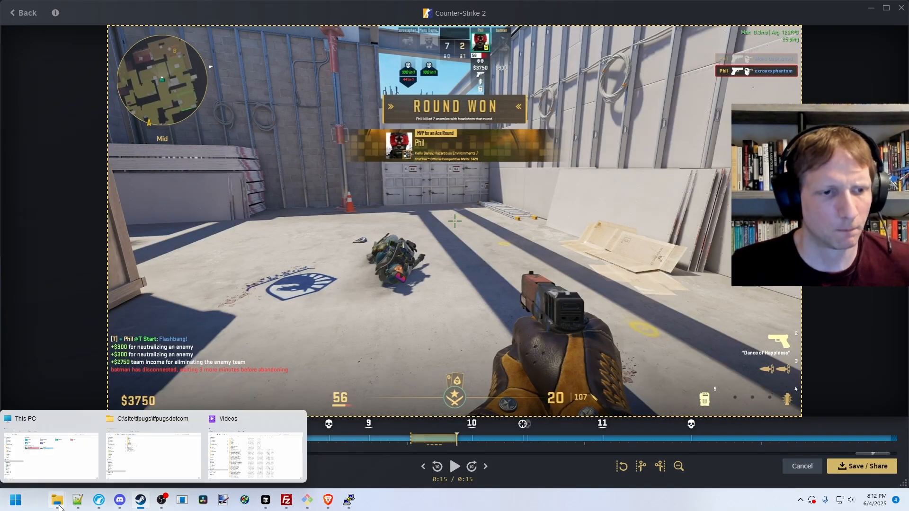
{"action": "left_click", "coordinate": [256, 450]}
{"action": "scroll", "coordinate": [445, 369], "scroll_direction": "down", "scroll_amount": 10}
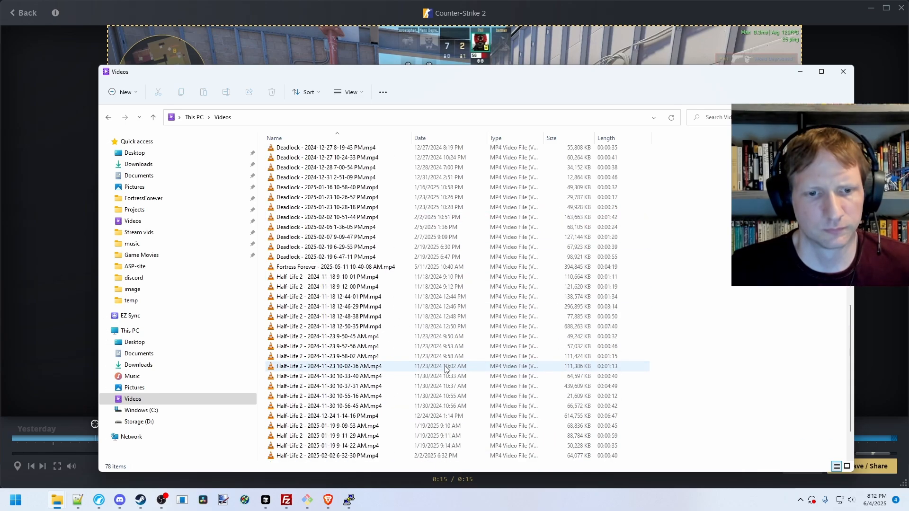
{"action": "scroll", "coordinate": [445, 370], "scroll_direction": "down", "scroll_amount": 3}
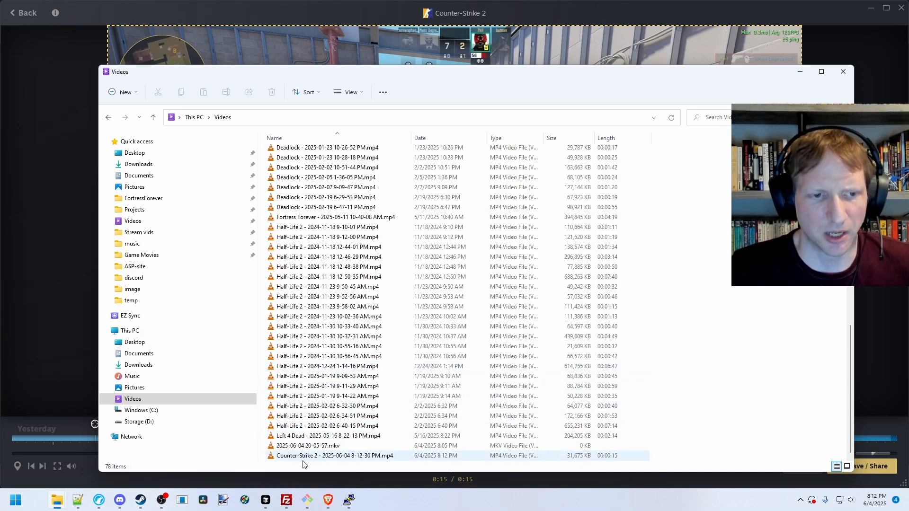
{"action": "double_click", "coordinate": [358, 456]}
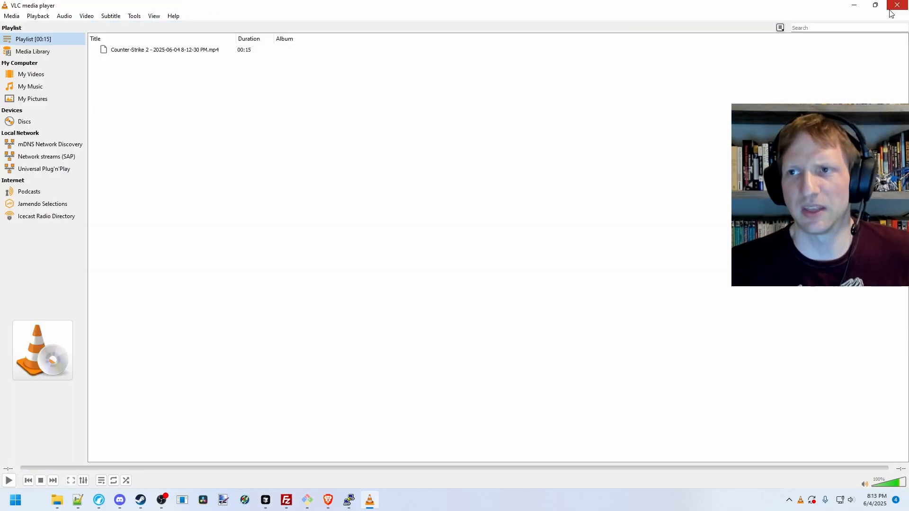
{"action": "left_click", "coordinate": [897, 5]}
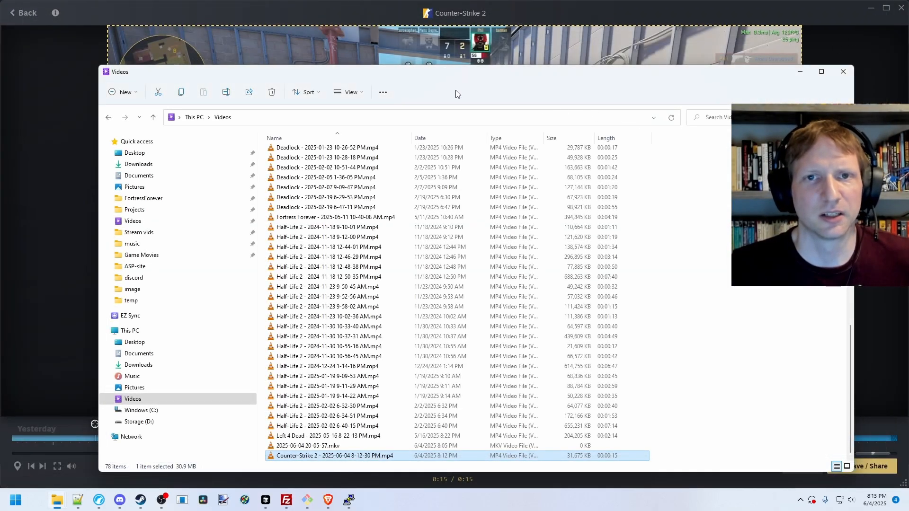
- Return to the Counter-Strike 2 recording and close its window
{"action": "left_click", "coordinate": [539, 13]}
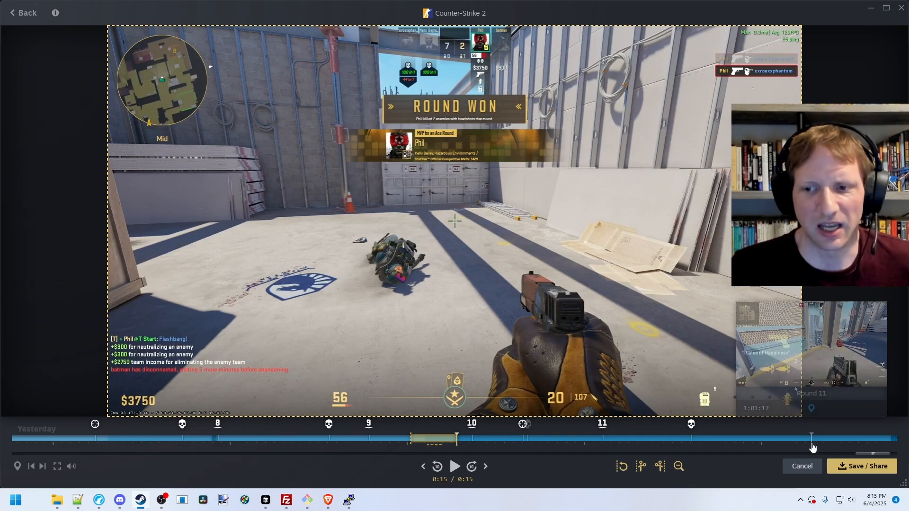
{"action": "left_click", "coordinate": [902, 9]}
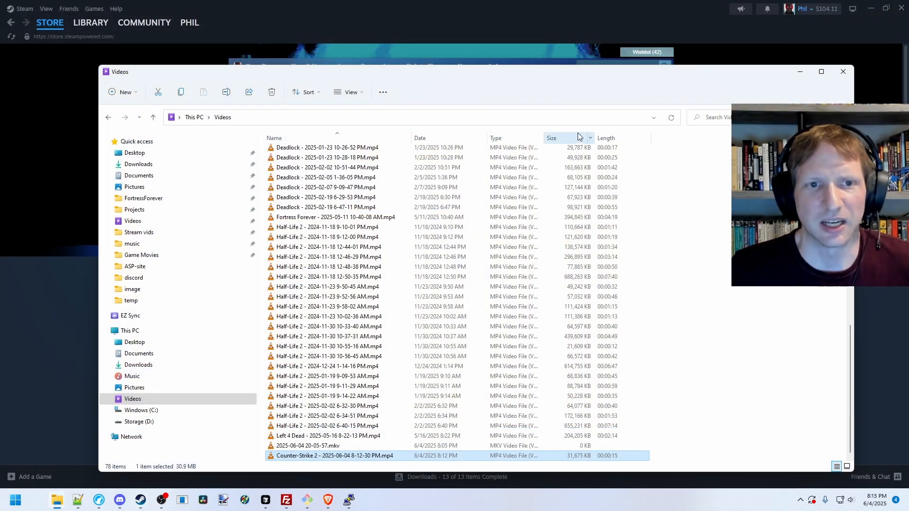
{"action": "mouse_move", "coordinate": [85, 20]}
{"action": "left_click", "coordinate": [48, 9]}
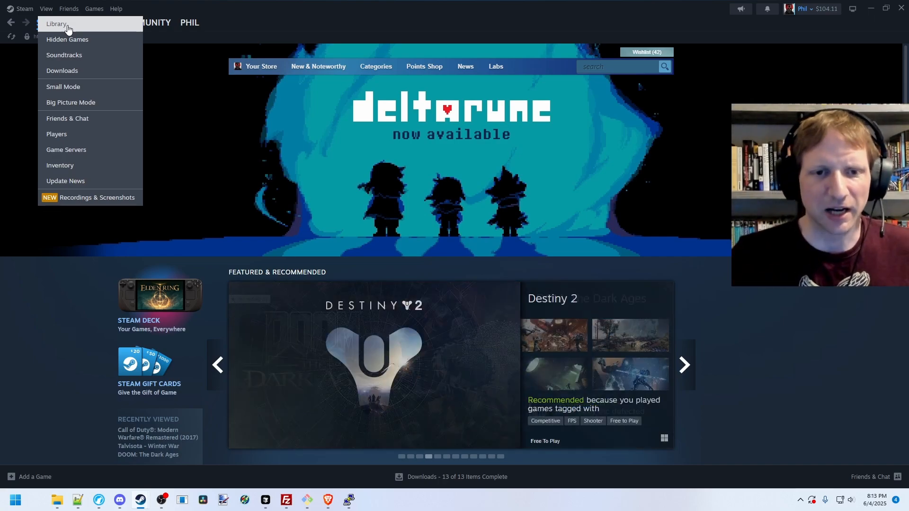
{"action": "left_click", "coordinate": [30, 239]}
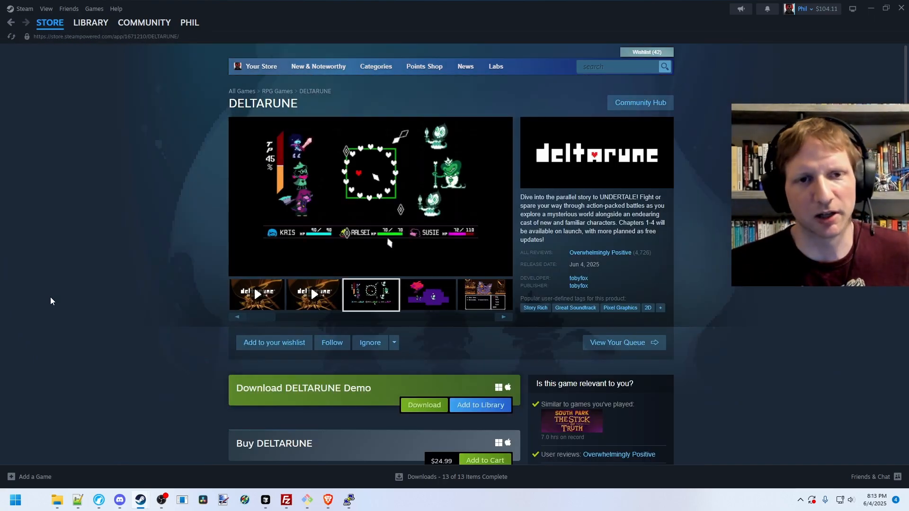
{"action": "left_click", "coordinate": [11, 24]}
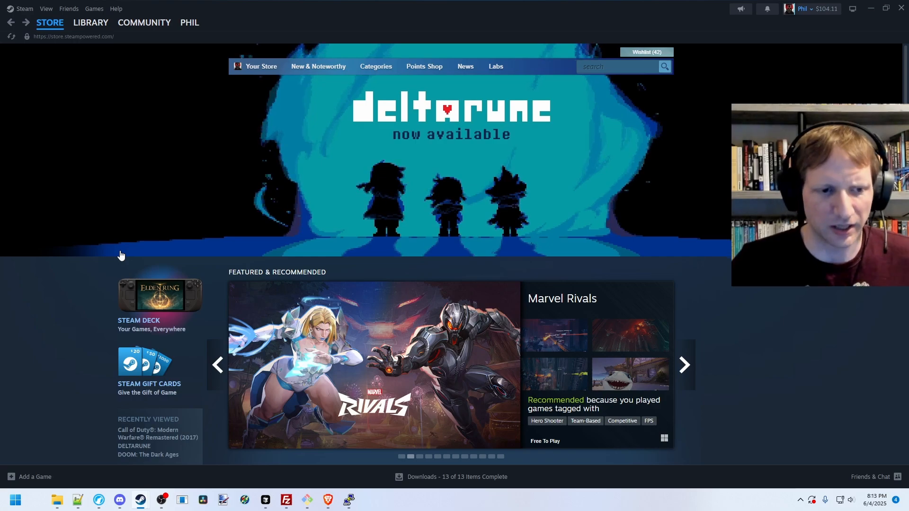
- Bring the Videos folder back up and examine the file size and length of the exported Counter-Strike 2 clip
{"action": "mouse_move", "coordinate": [57, 500]}
{"action": "left_click", "coordinate": [256, 445]}
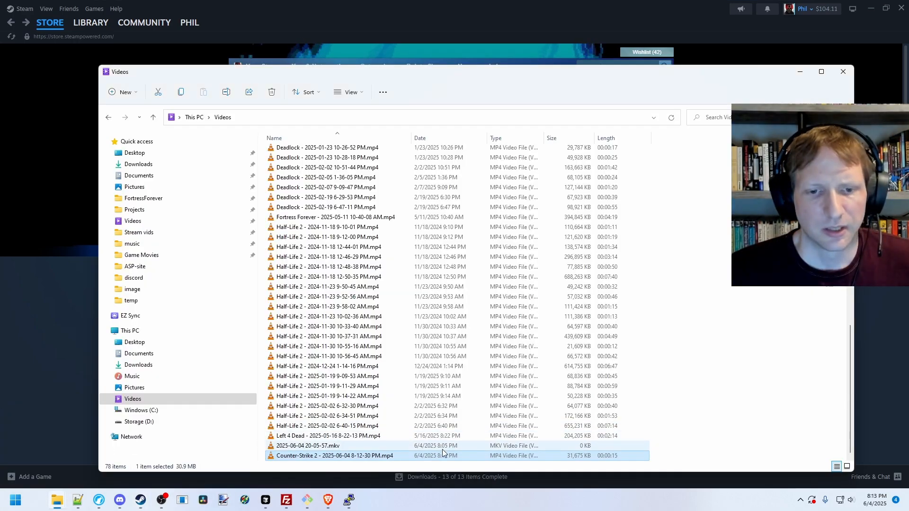
{"action": "left_click", "coordinate": [694, 453]}
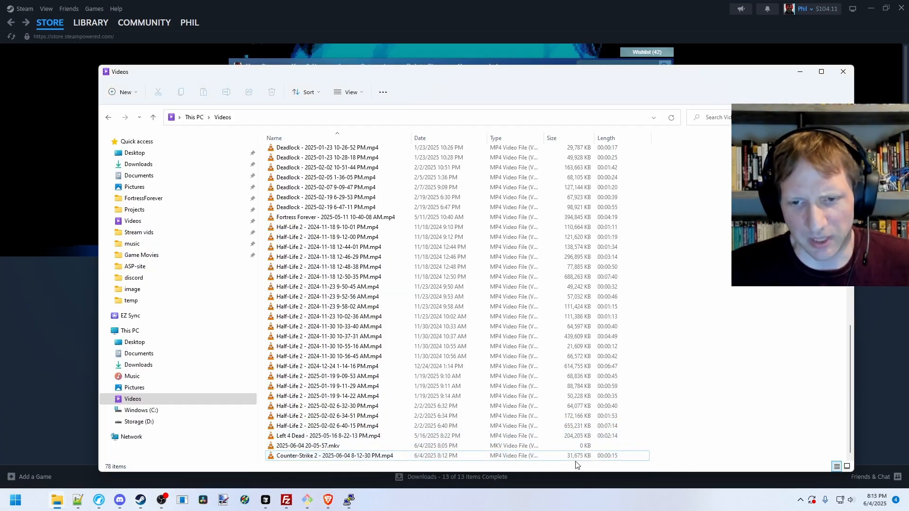